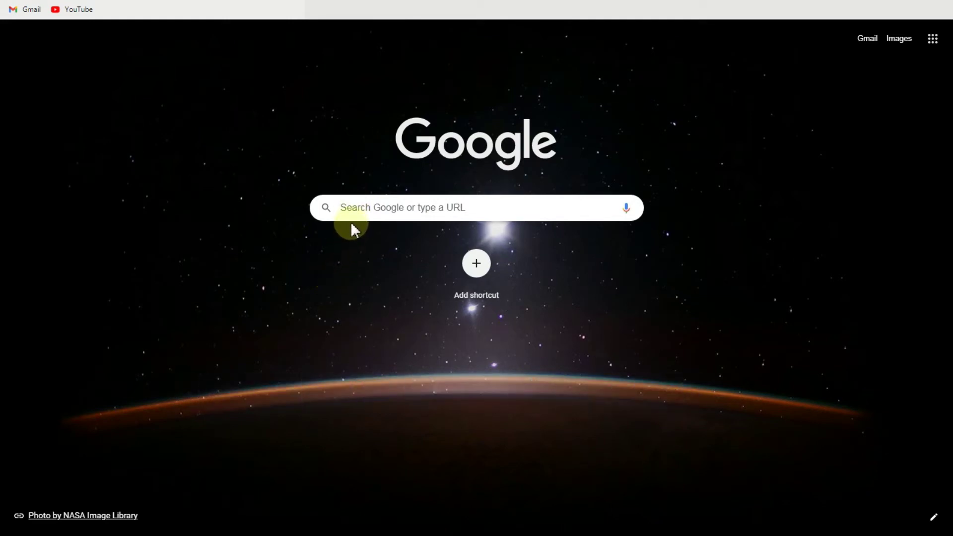
- Search Google for "driverpack solution" and open the official DriverPack Solution site at drp.su
click(378, 209)
text(dr)
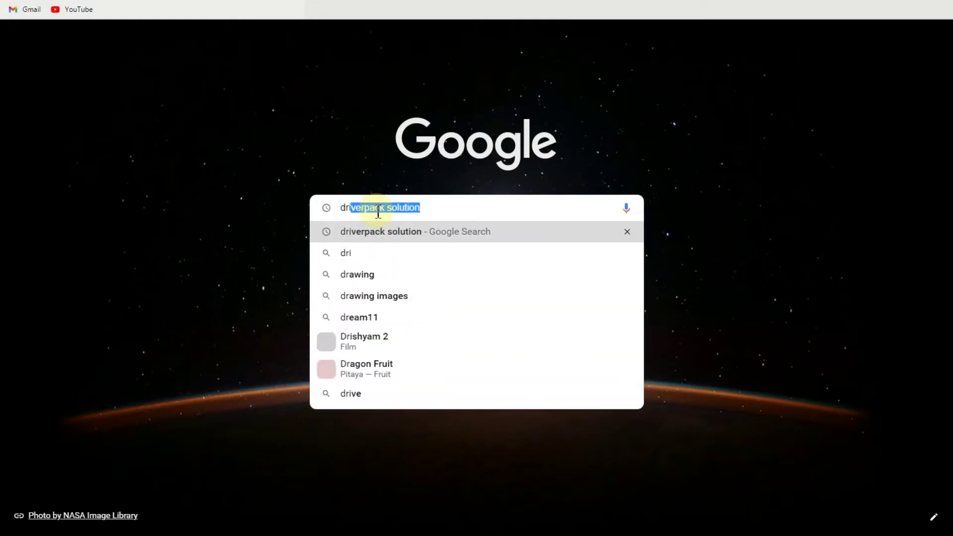
text(i)
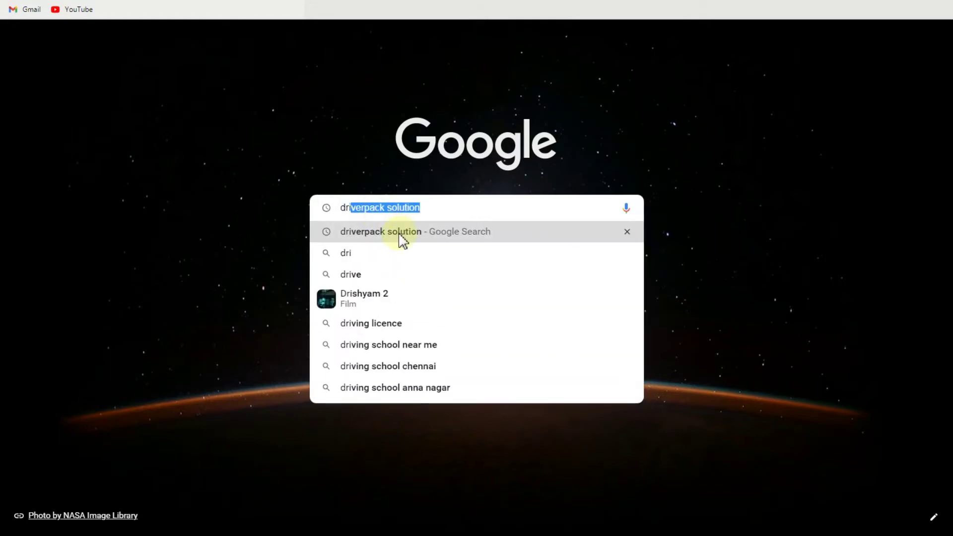
click(398, 233)
click(402, 237)
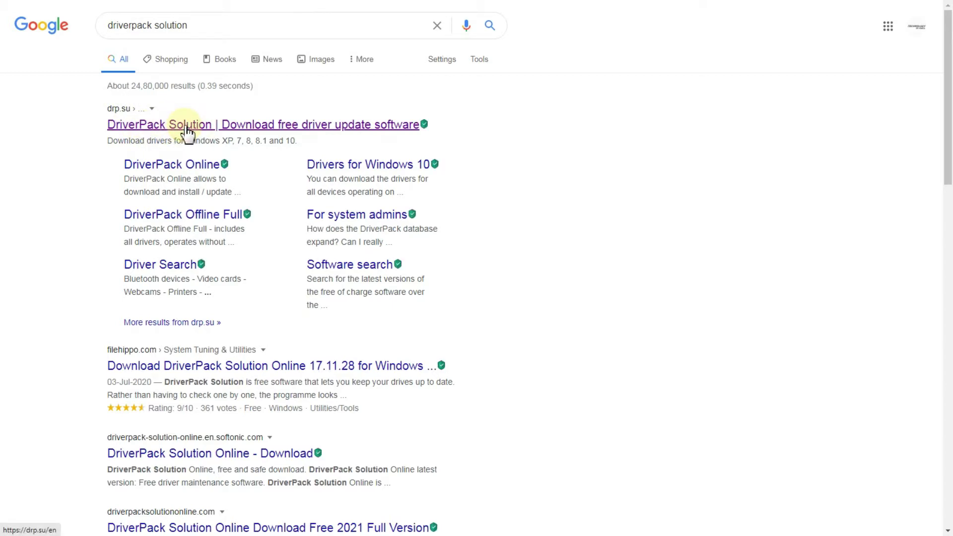
click(276, 125)
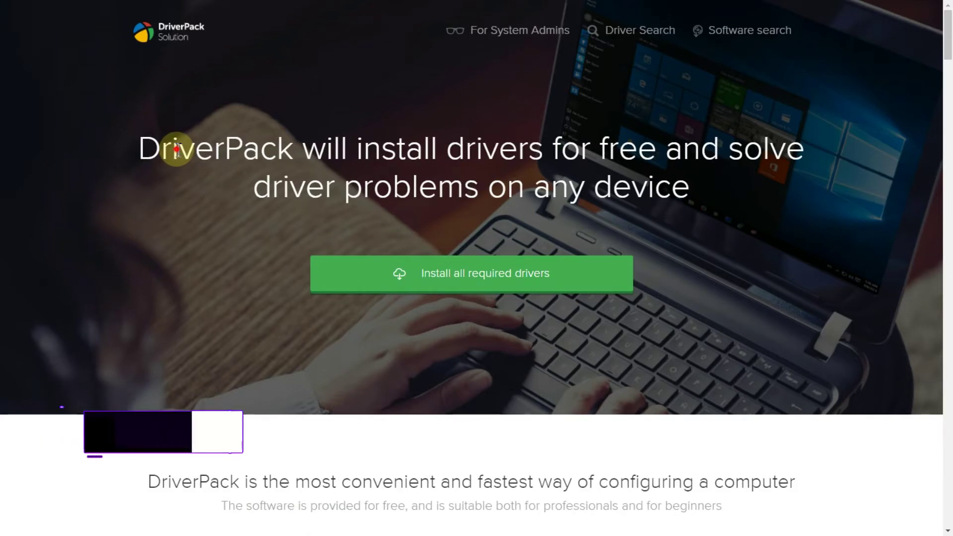
- Look through the DriverPack homepage and open the choice of other DriverPack versions
drag(179, 149, 763, 159)
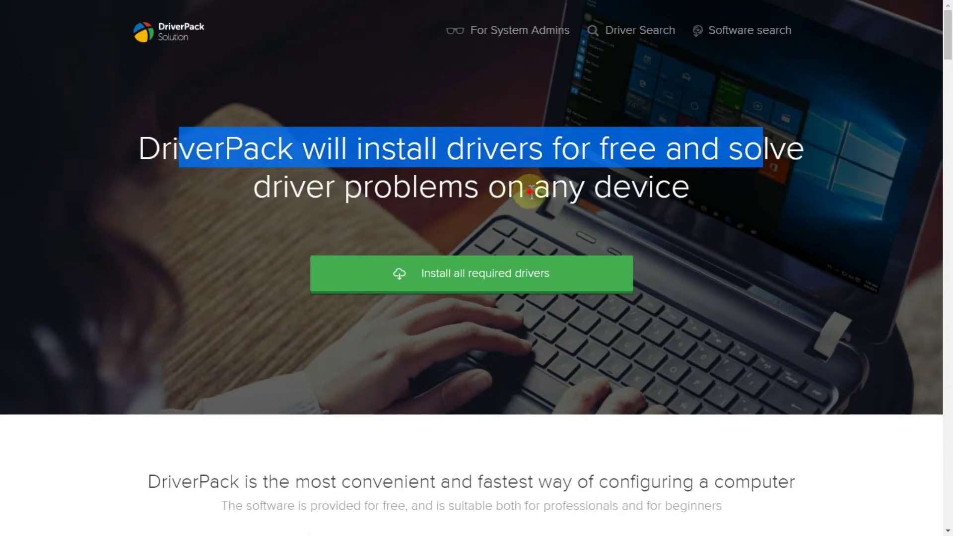
drag(531, 192, 659, 189)
click(376, 201)
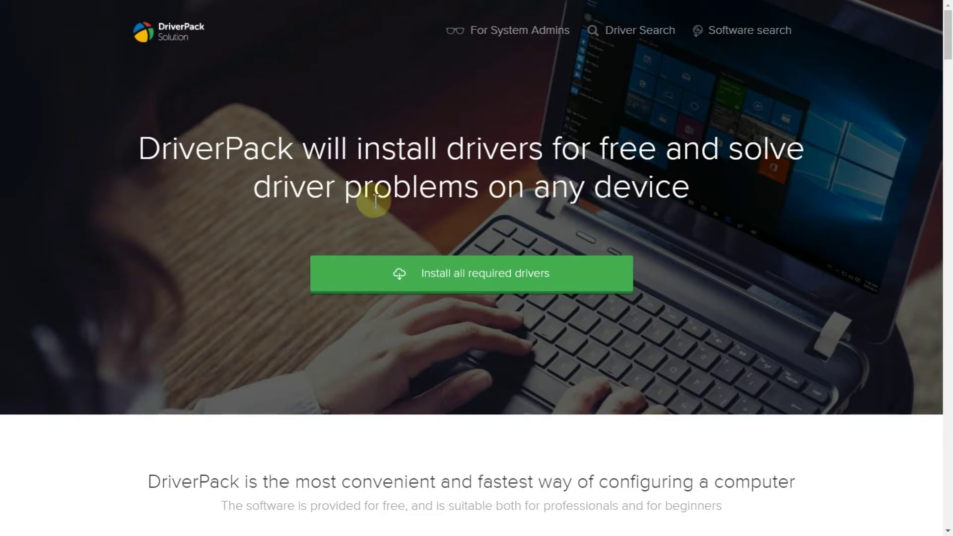
scroll(410, 198, down, 3)
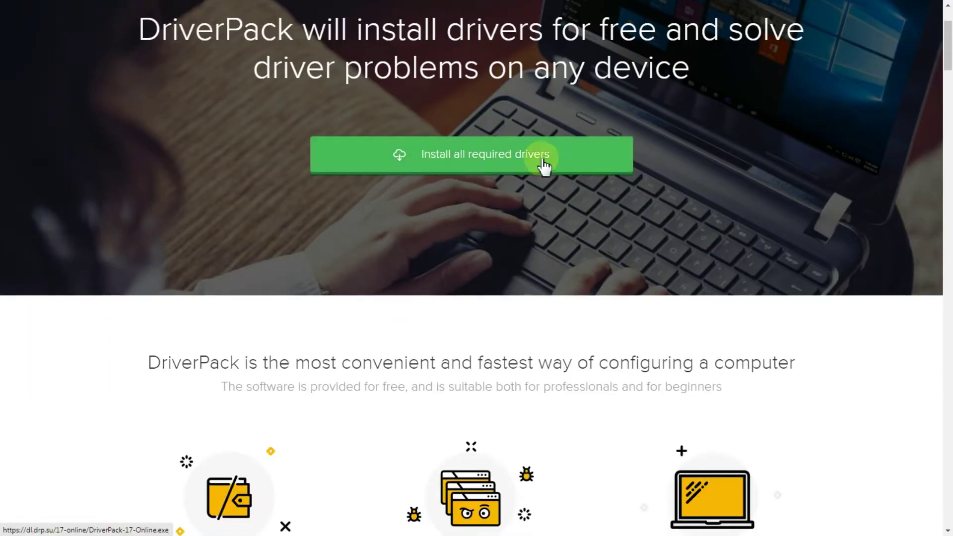
scroll(344, 208, down, 8)
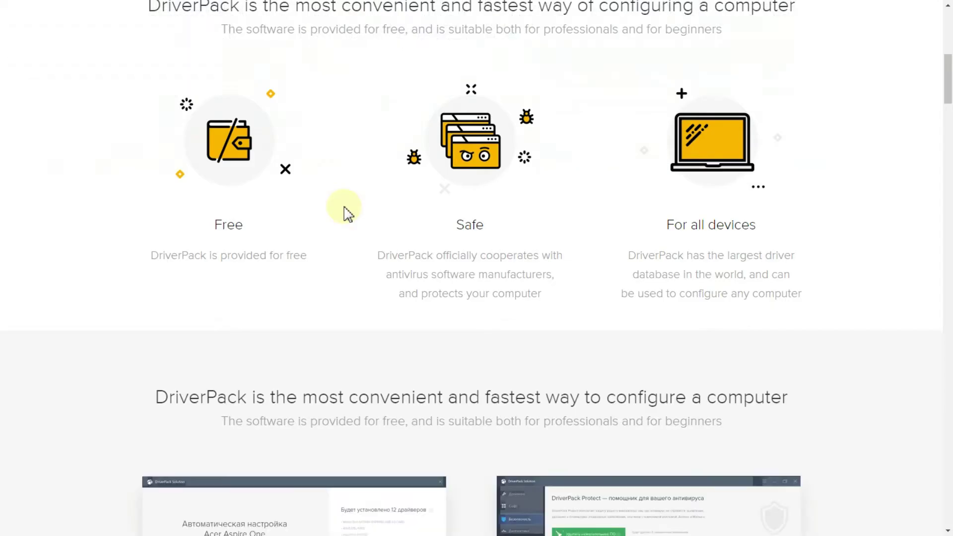
scroll(345, 209, down, 20)
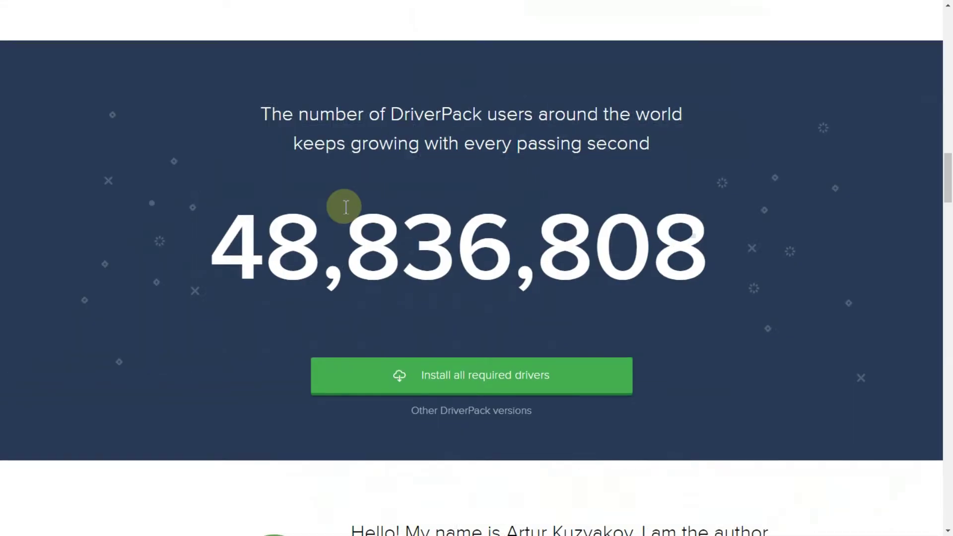
scroll(346, 206, down, 6)
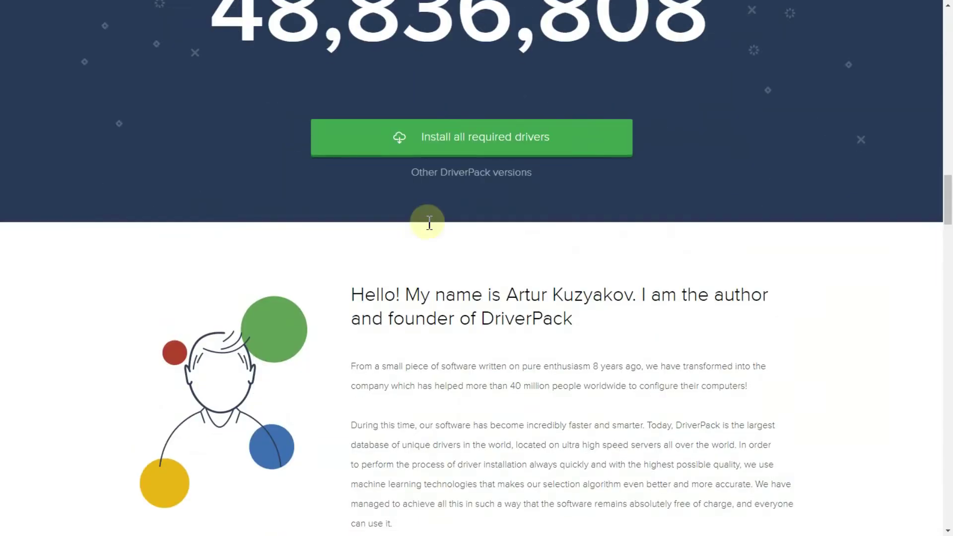
click(451, 174)
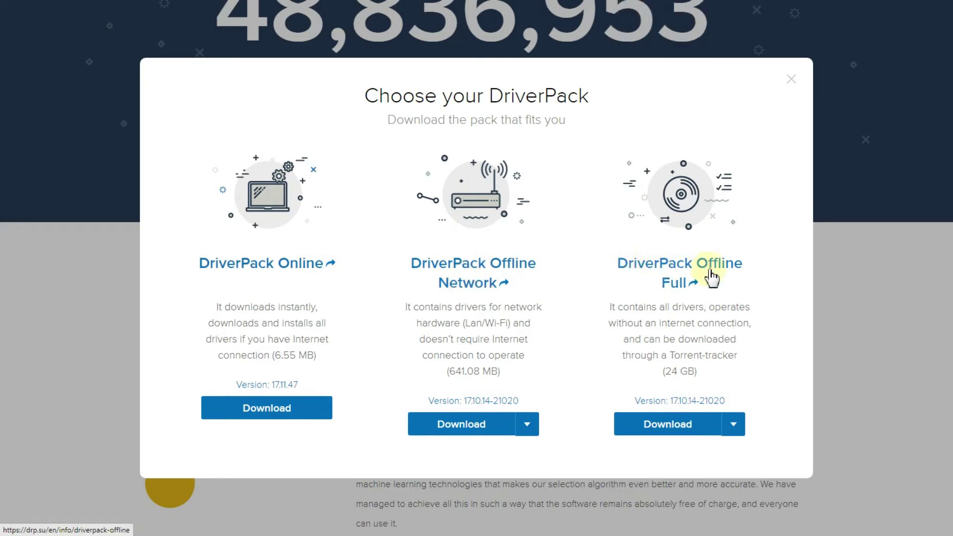
- Compare the download sizes of DriverPack Online, Offline Network and Offline Full
drag(665, 372, 697, 373)
drag(452, 373, 478, 372)
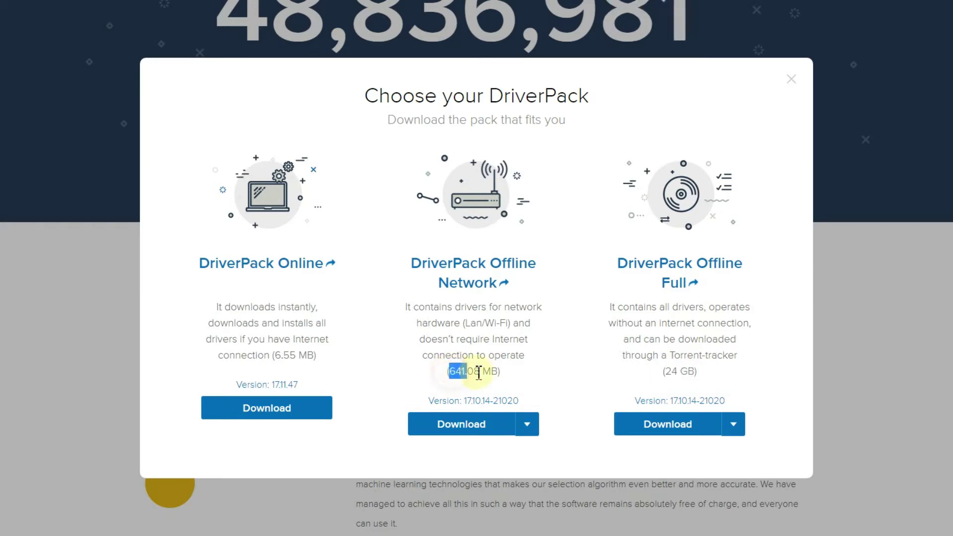
drag(271, 355, 288, 356)
click(288, 357)
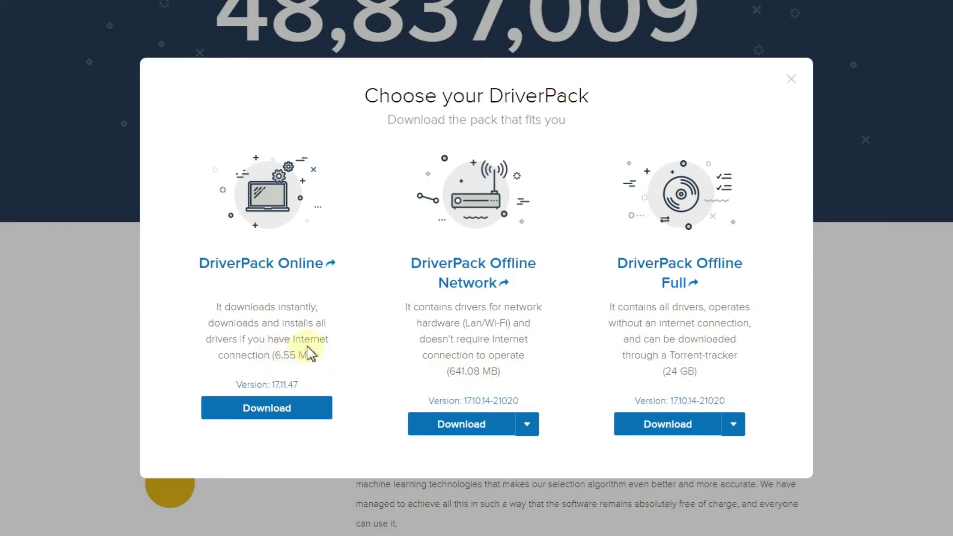
drag(462, 373, 467, 373)
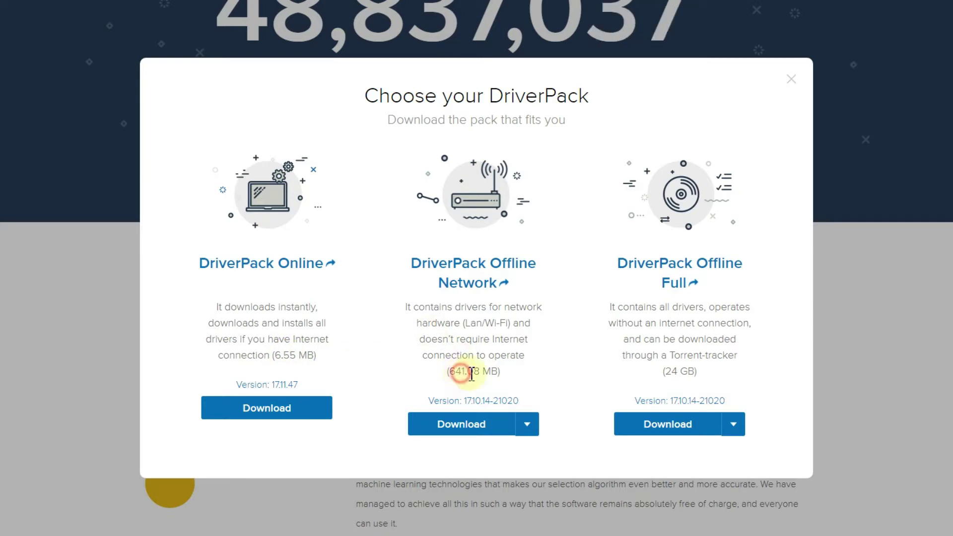
click(298, 354)
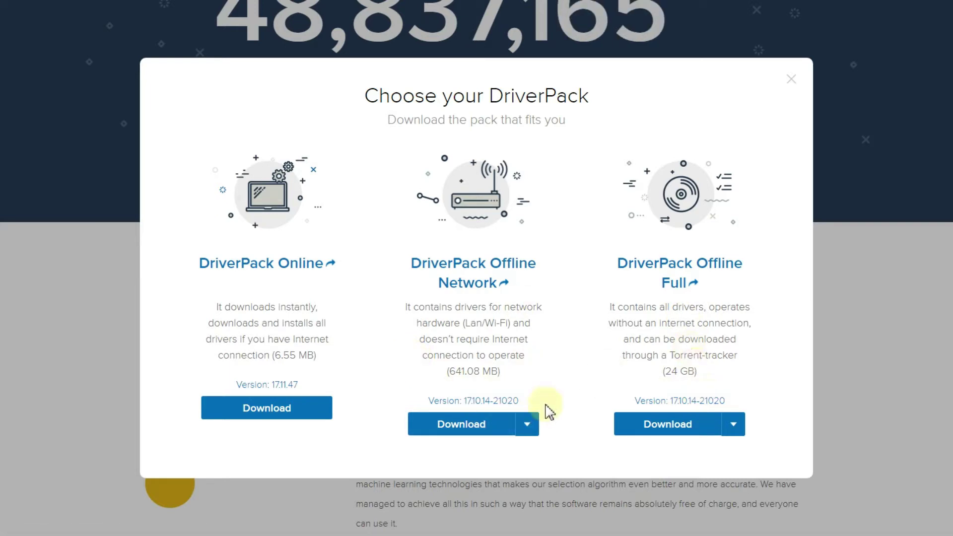
- Examine the available download sources for DriverPack Offline Network and DriverPack Offline Full
click(526, 430)
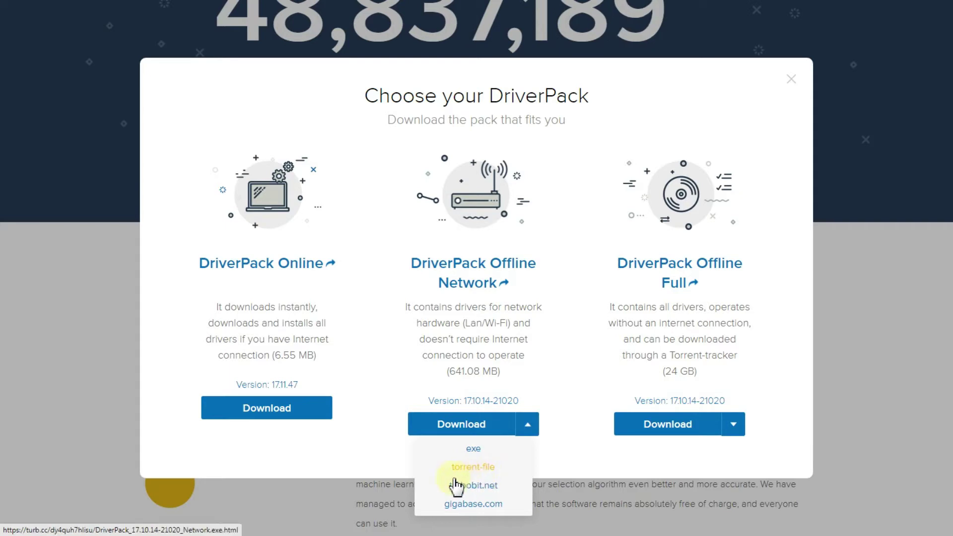
click(566, 353)
click(733, 425)
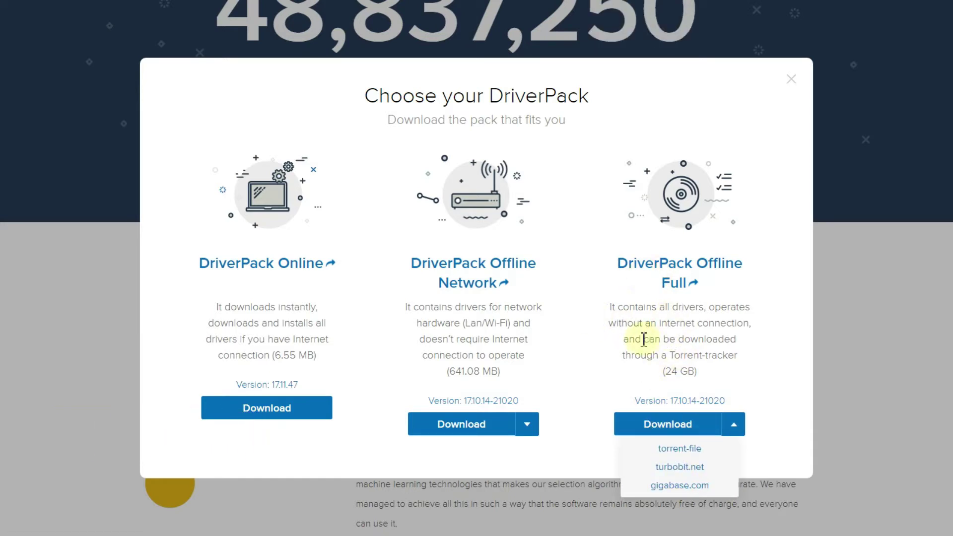
click(658, 366)
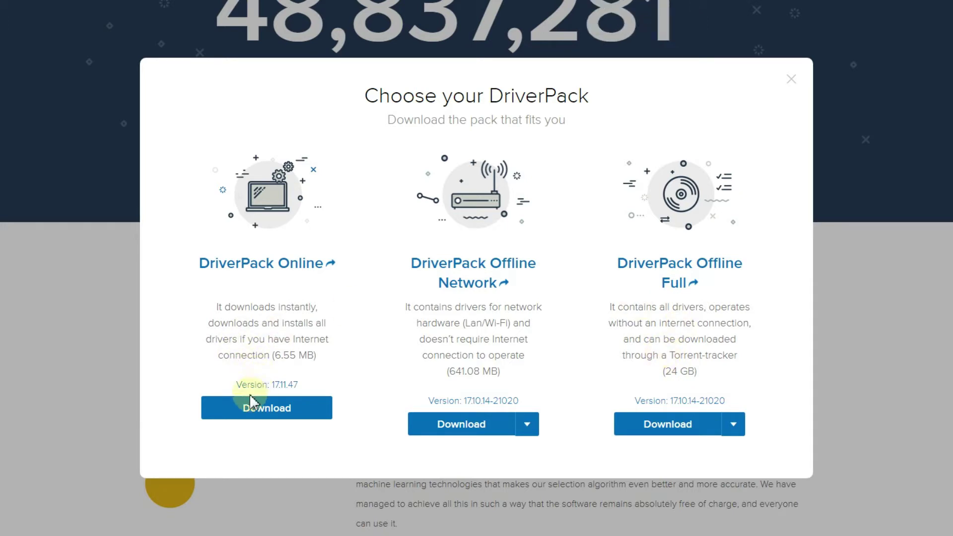
- Download the DriverPack Online installer and launch the downloaded file
click(272, 412)
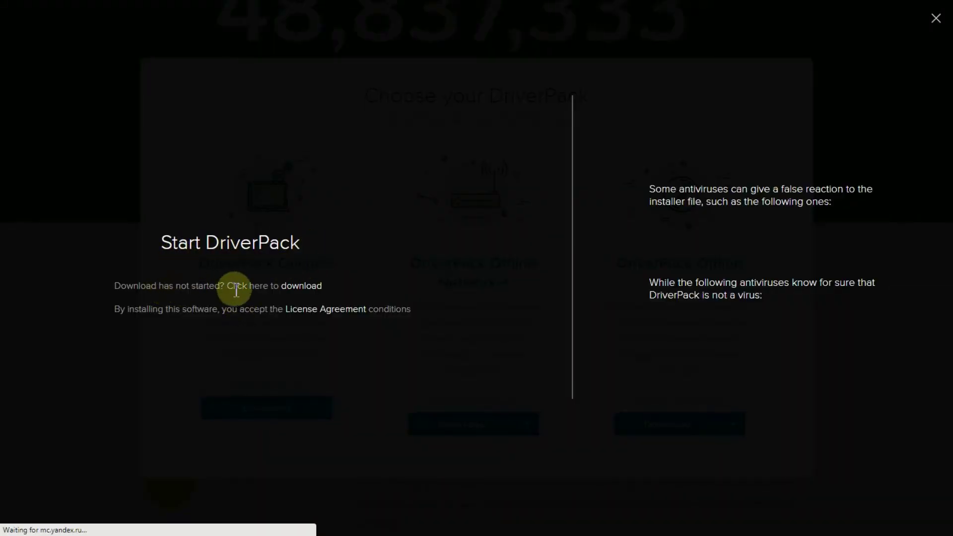
click(293, 289)
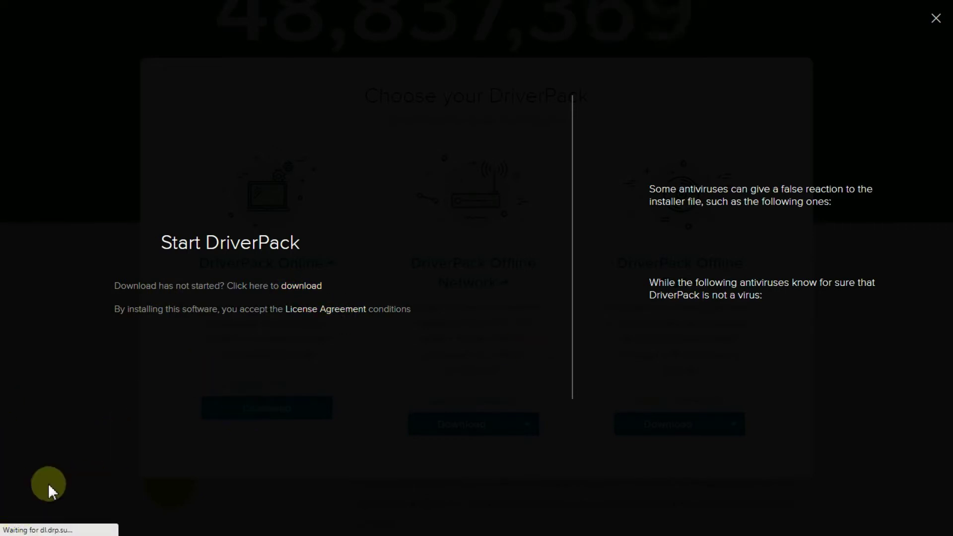
click(59, 519)
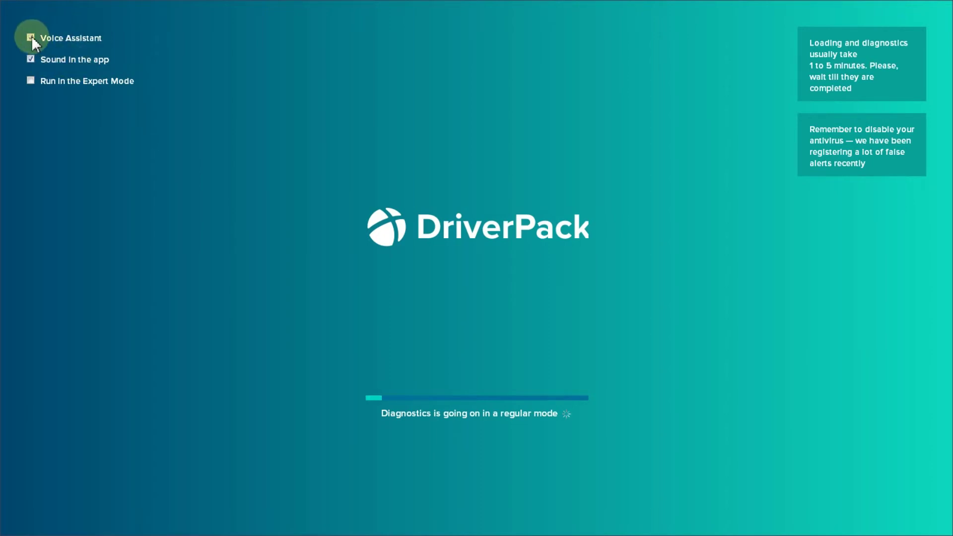
- Disable the Voice Assistant and the sound in the app while diagnostics are running
click(30, 59)
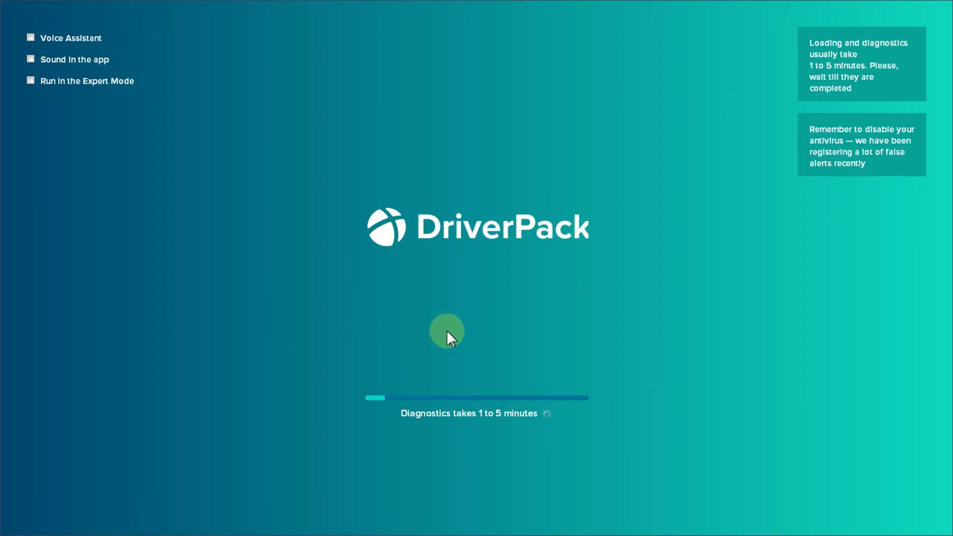
click(512, 325)
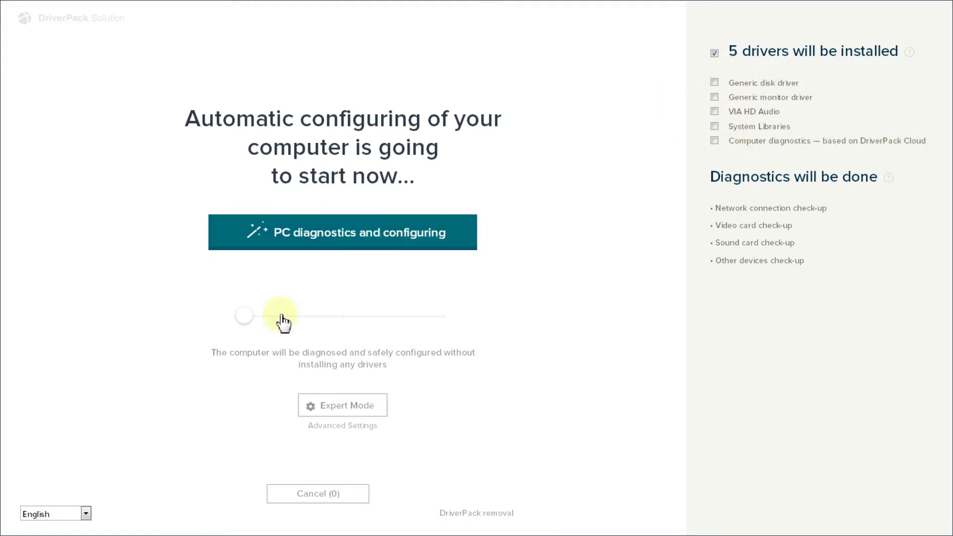
- Compare the recommended, complete-installation and diagnostics-only modes for automatic configuration
click(388, 317)
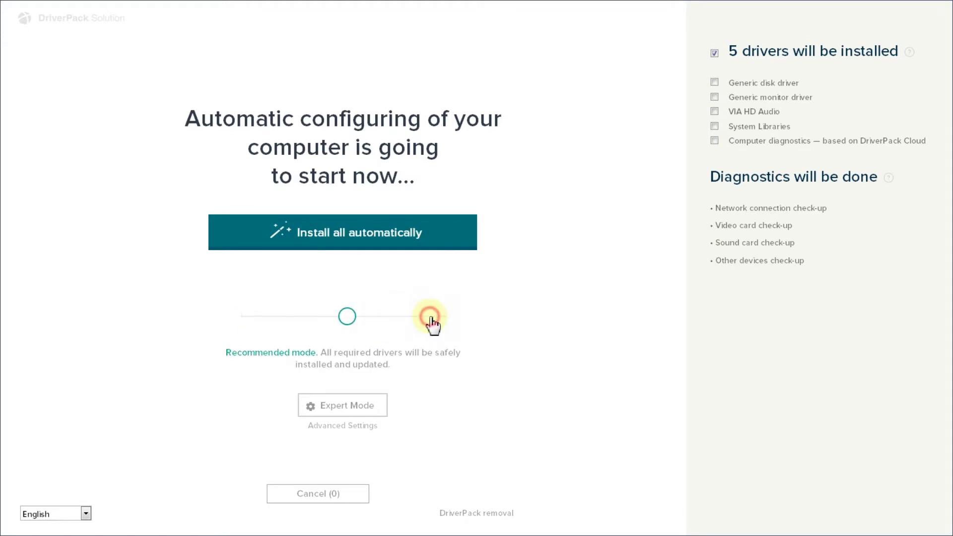
click(430, 318)
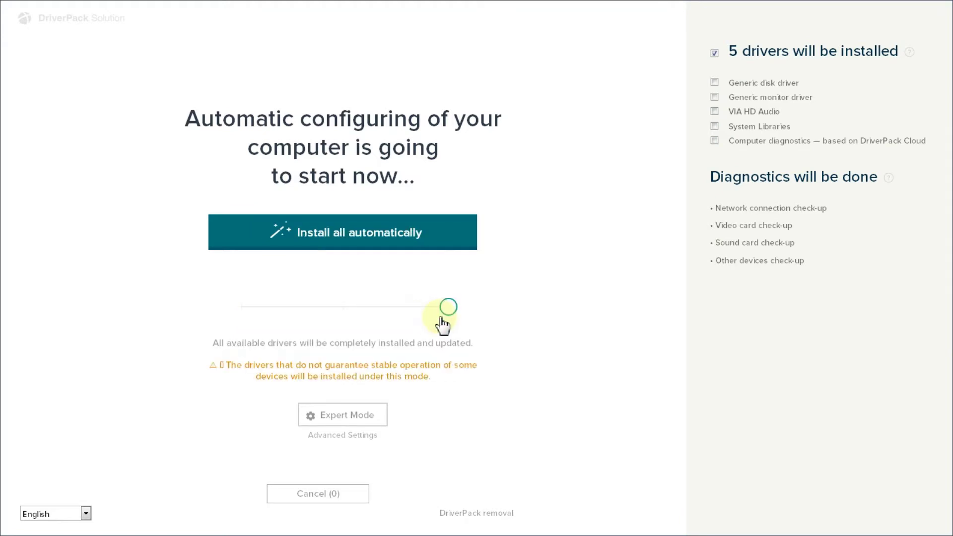
click(269, 320)
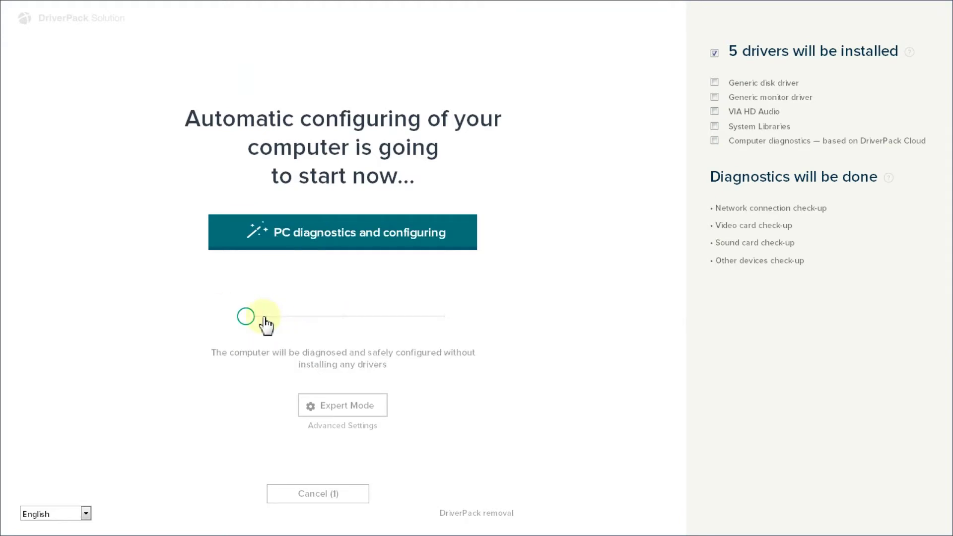
- Switch to Expert Mode and start installing all the drivers offered for this computer
click(340, 411)
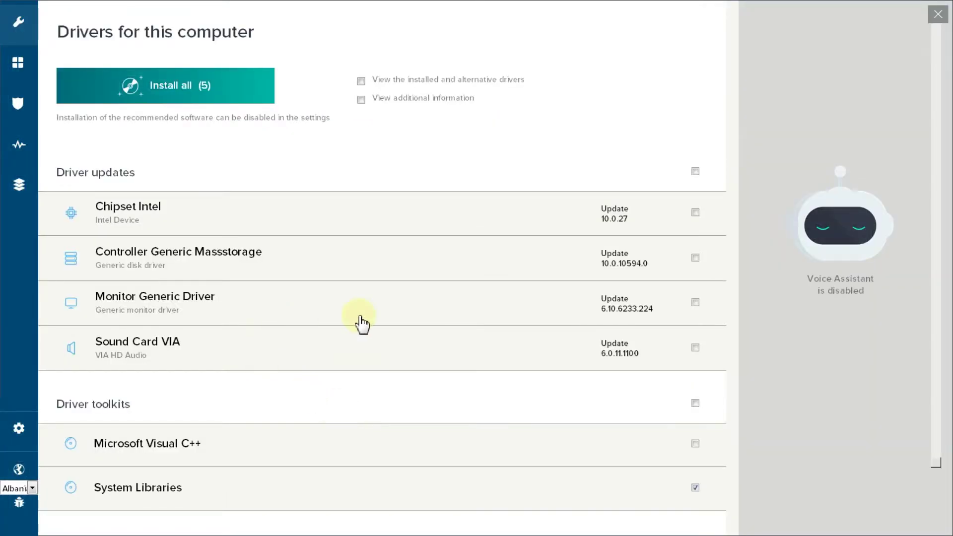
click(149, 265)
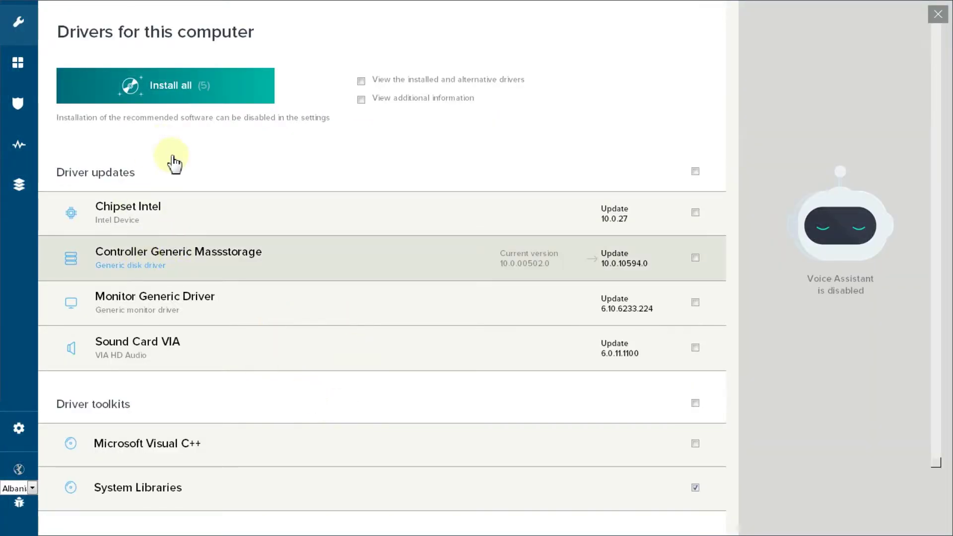
click(180, 98)
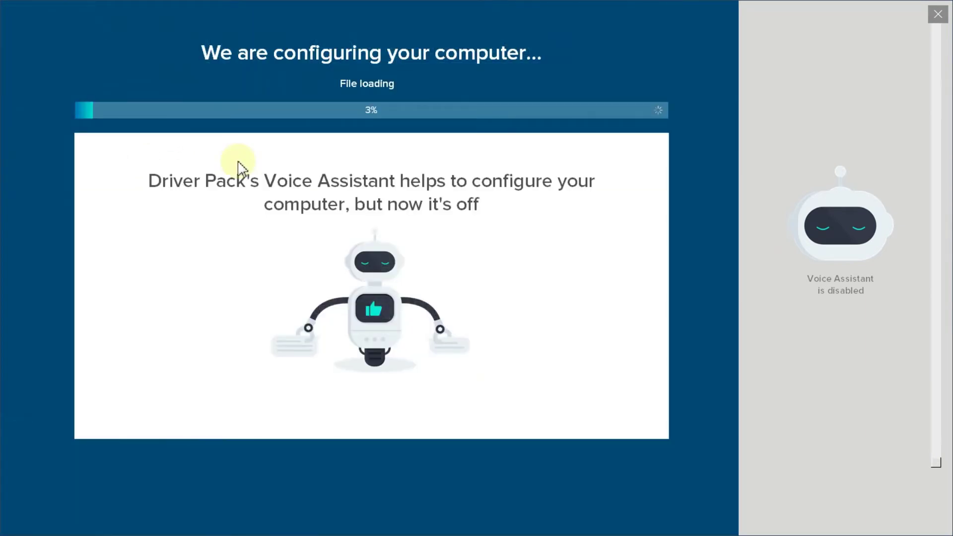